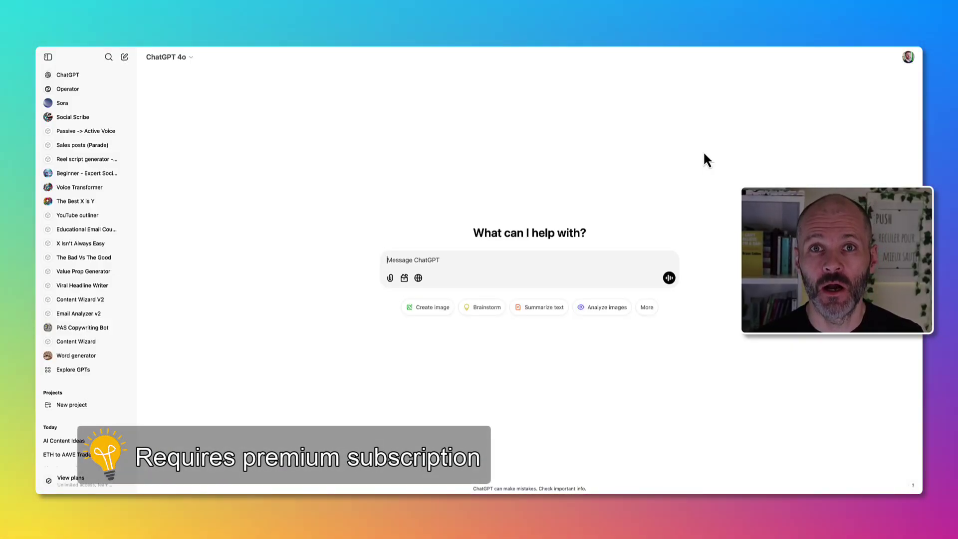
Review the daily reminder prompt asking for 3-5 email topic ideas about using AI.
{"action": "left_click", "coordinate": [195, 62]}
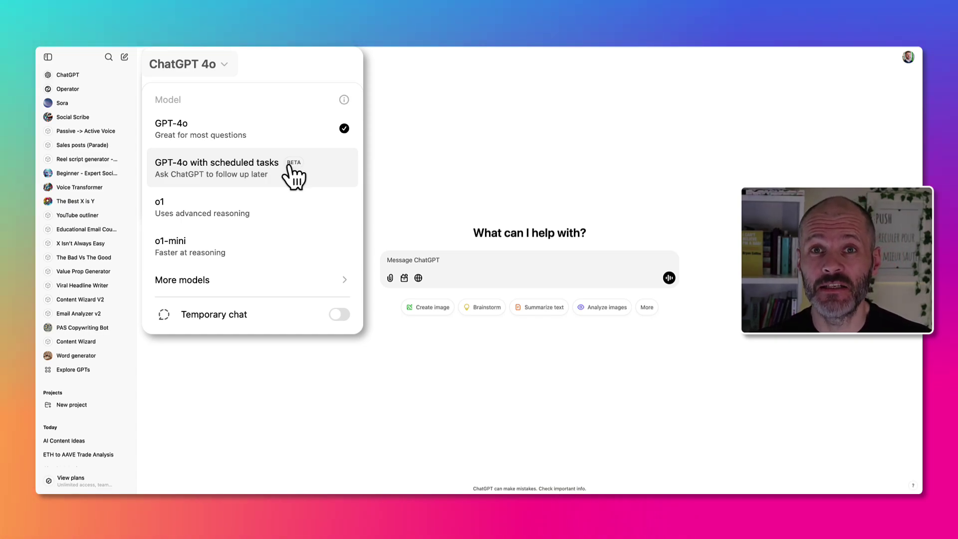
{"action": "left_click", "coordinate": [349, 131]}
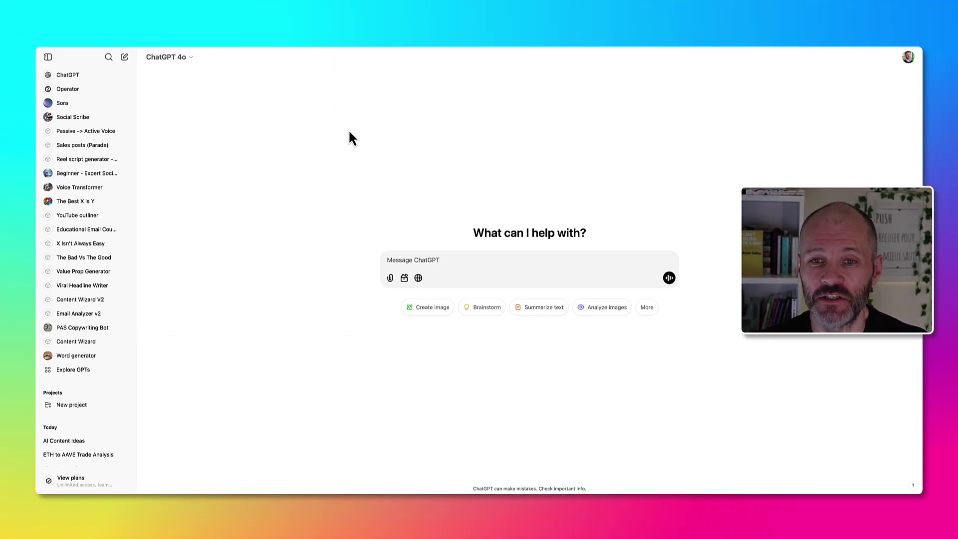
{"action": "left_click_drag", "start_coordinate": [470, 233], "coordinate": [631, 241]}
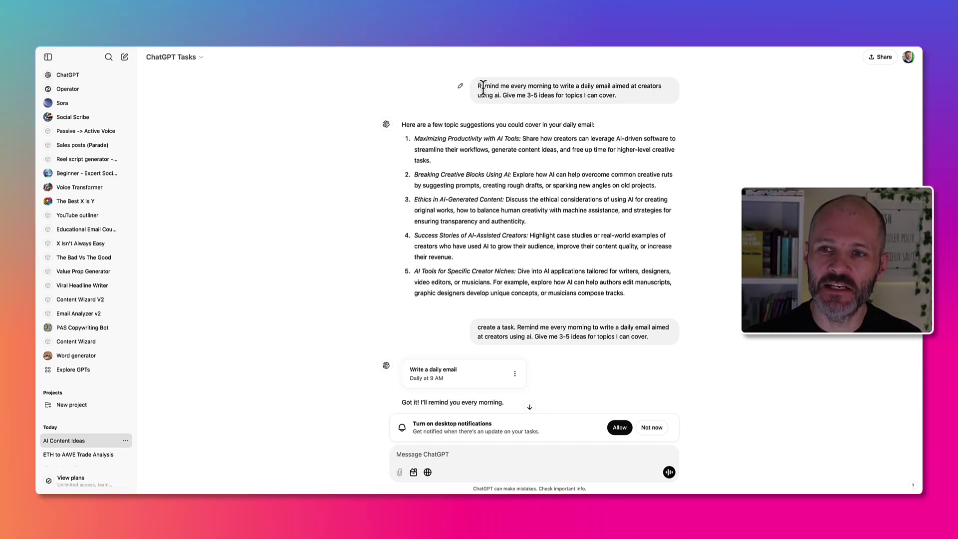
{"action": "left_click_drag", "start_coordinate": [482, 85], "coordinate": [659, 85]}
{"action": "left_click", "coordinate": [603, 86]}
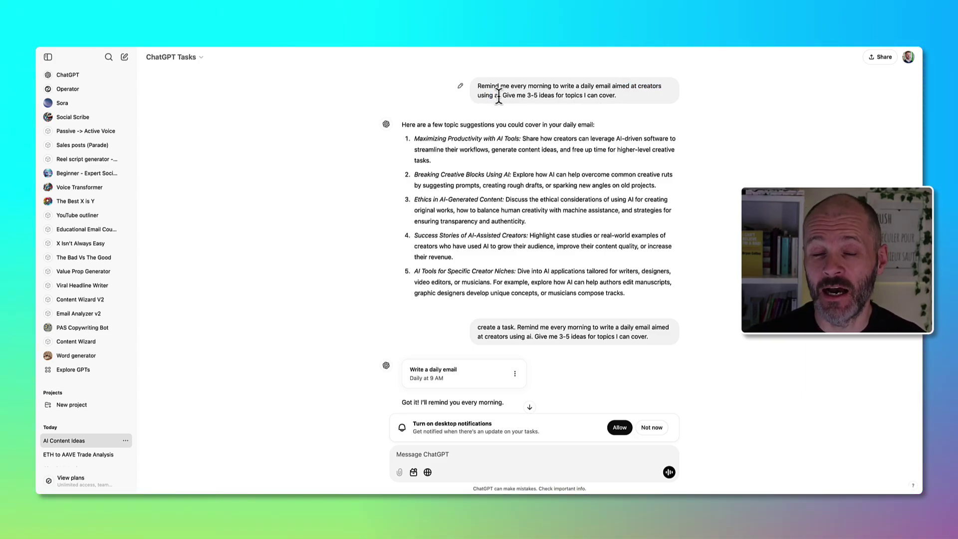
{"action": "left_click_drag", "start_coordinate": [499, 97], "coordinate": [475, 98]}
{"action": "left_click", "coordinate": [515, 96]}
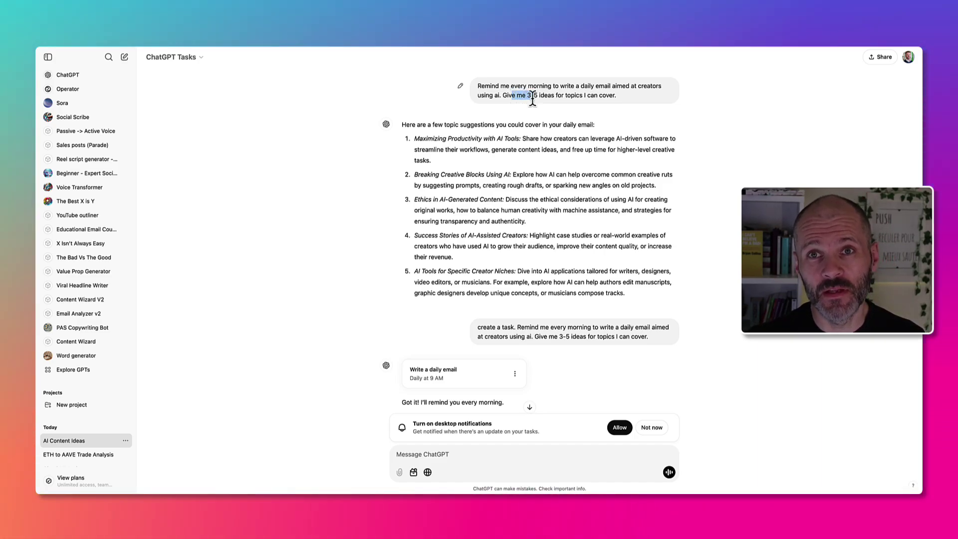
{"action": "left_click_drag", "start_coordinate": [618, 96], "coordinate": [534, 96]}
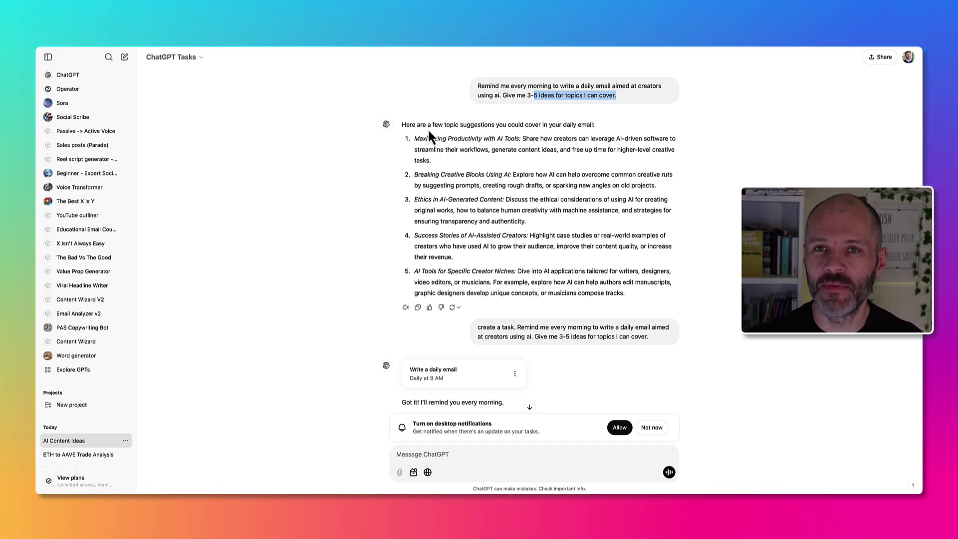
Look over the list of topic suggestions in ChatGPT's reply.
{"action": "left_click_drag", "start_coordinate": [423, 130], "coordinate": [623, 303]}
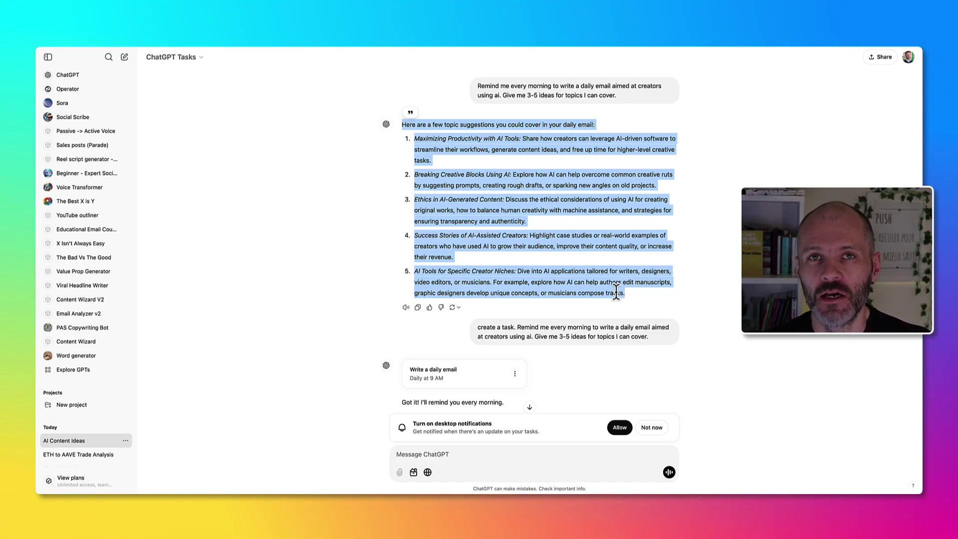
{"action": "scroll", "coordinate": [616, 292], "scroll_direction": "down", "scroll_amount": 1}
{"action": "left_click_drag", "start_coordinate": [477, 303], "coordinate": [518, 301]}
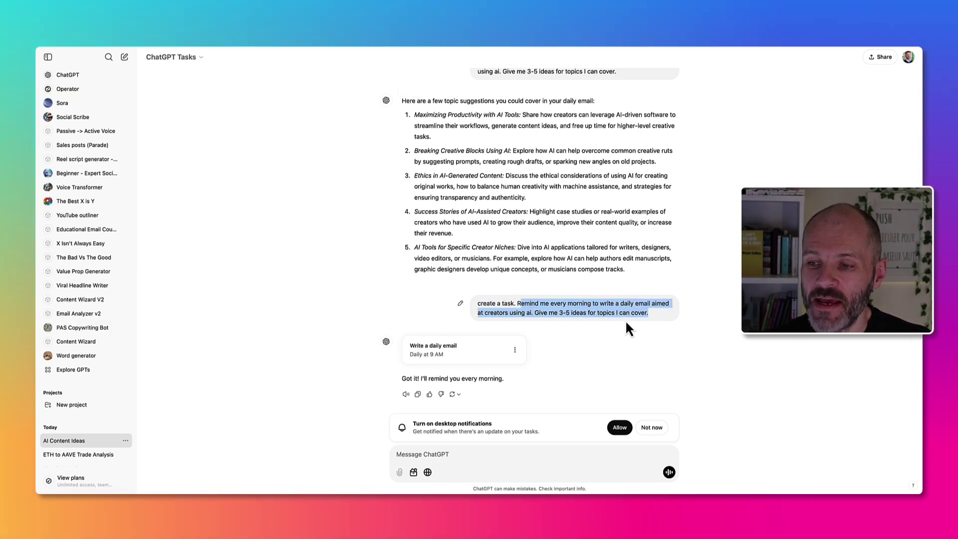
{"action": "scroll", "coordinate": [532, 141], "scroll_direction": "up", "scroll_amount": 1}
{"action": "scroll", "coordinate": [454, 355], "scroll_direction": "down", "scroll_amount": 1}
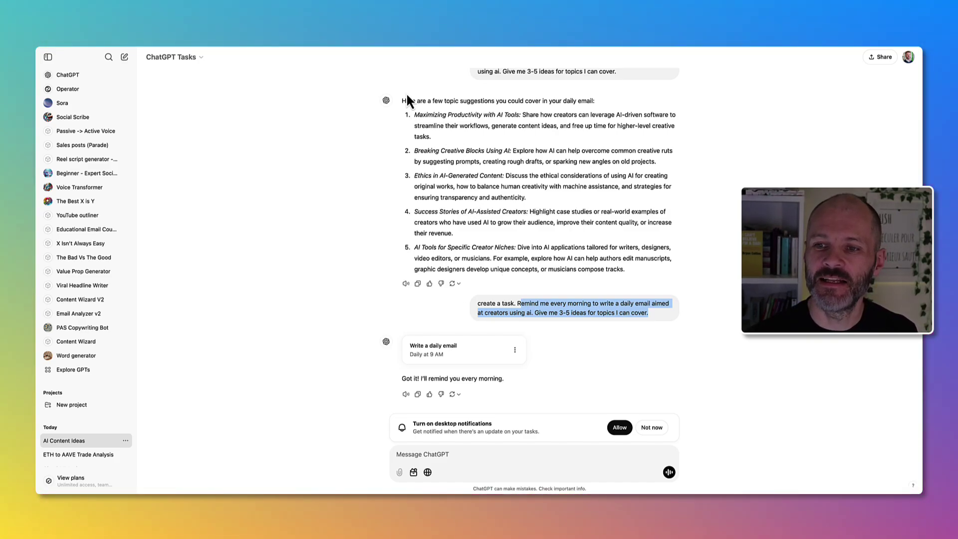
{"action": "left_click_drag", "start_coordinate": [400, 100], "coordinate": [668, 273]}
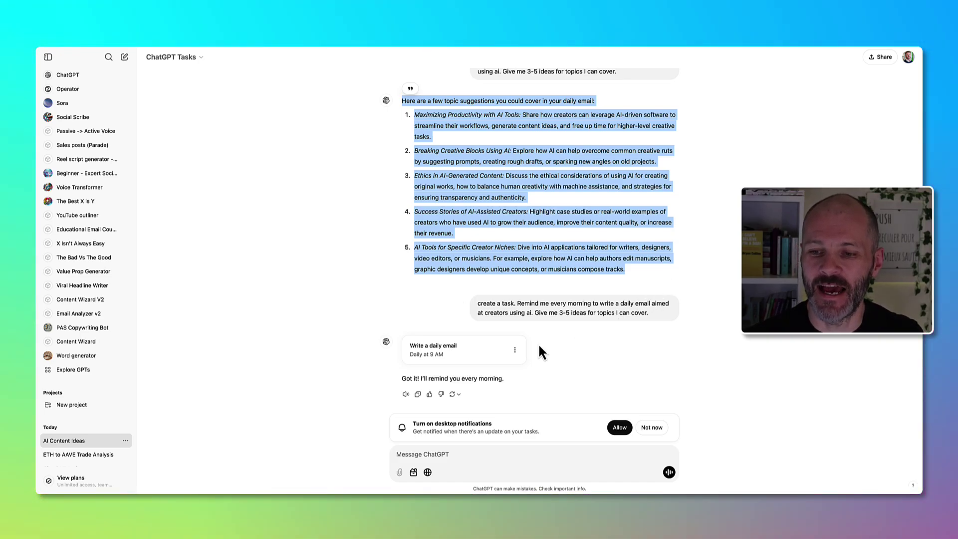
Check the daily email task's Daily schedule without saving changes, and decline desktop notifications.
{"action": "left_click", "coordinate": [515, 350]}
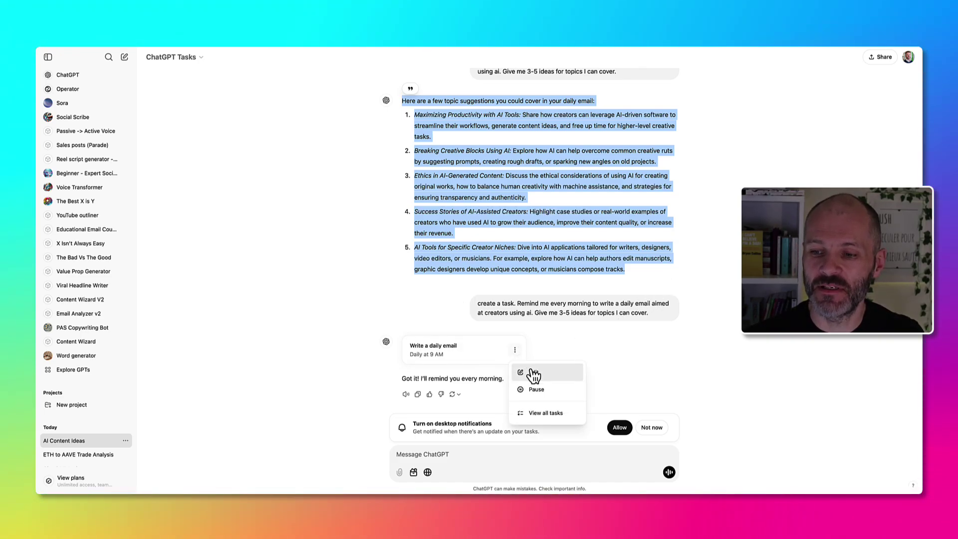
{"action": "left_click", "coordinate": [534, 373]}
{"action": "left_click_drag", "start_coordinate": [367, 239], "coordinate": [415, 238]}
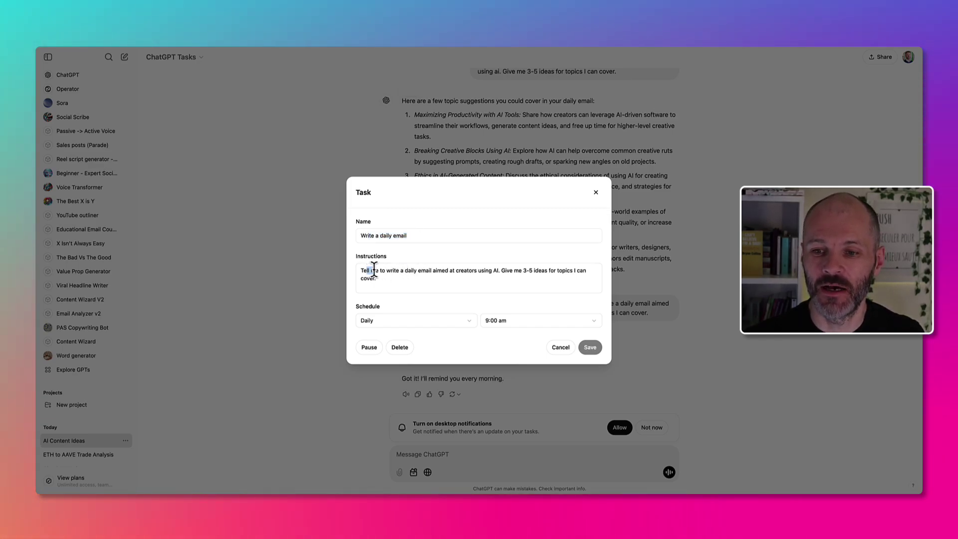
{"action": "left_click", "coordinate": [450, 319]}
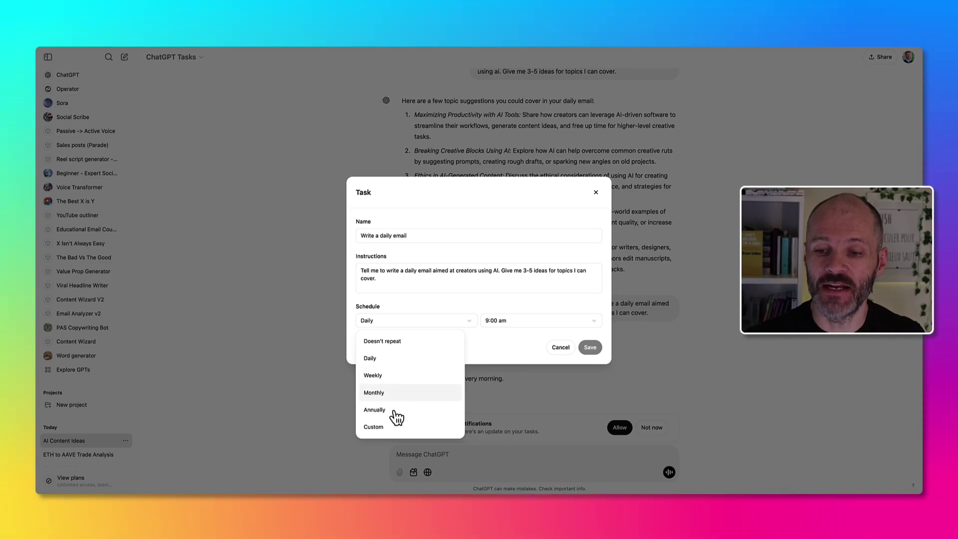
{"action": "left_click", "coordinate": [485, 302]}
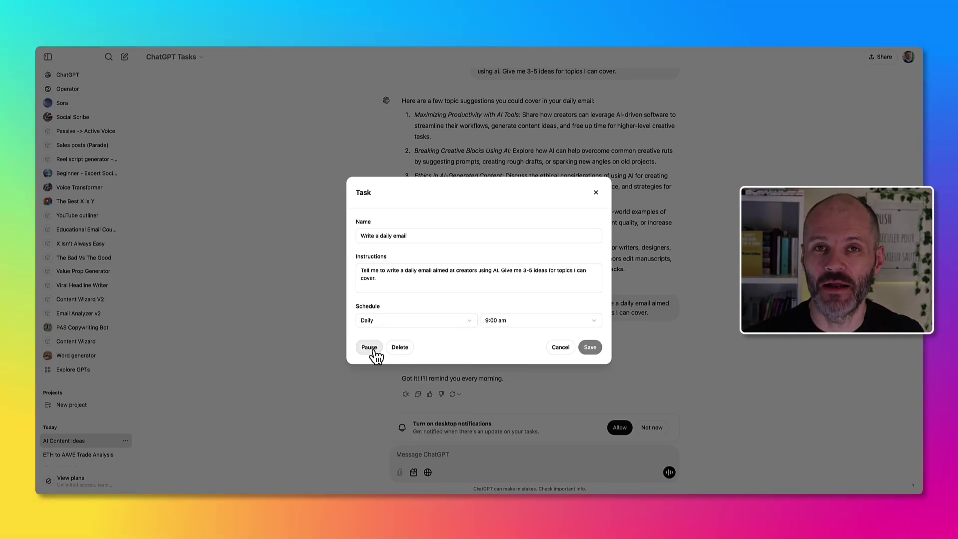
{"action": "left_click", "coordinate": [560, 348]}
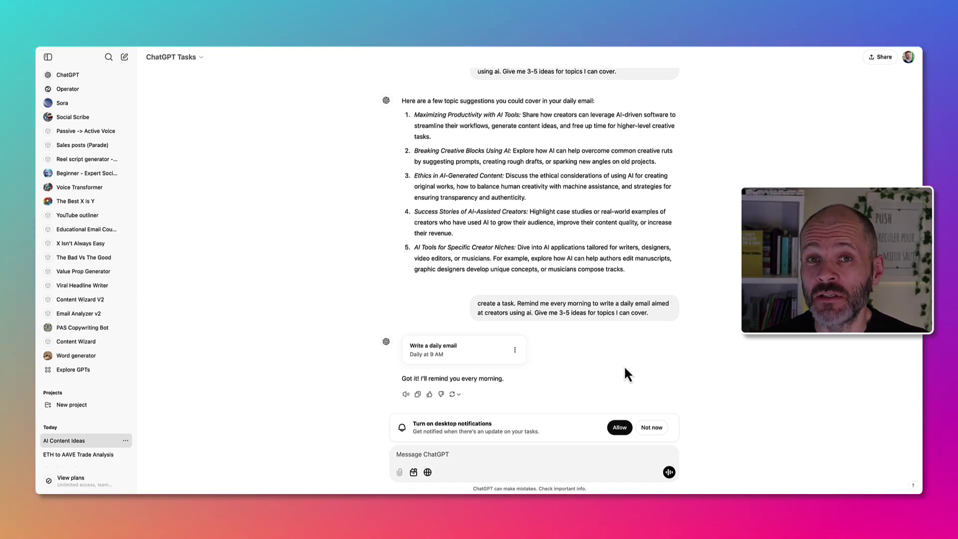
{"action": "left_click", "coordinate": [652, 428]}
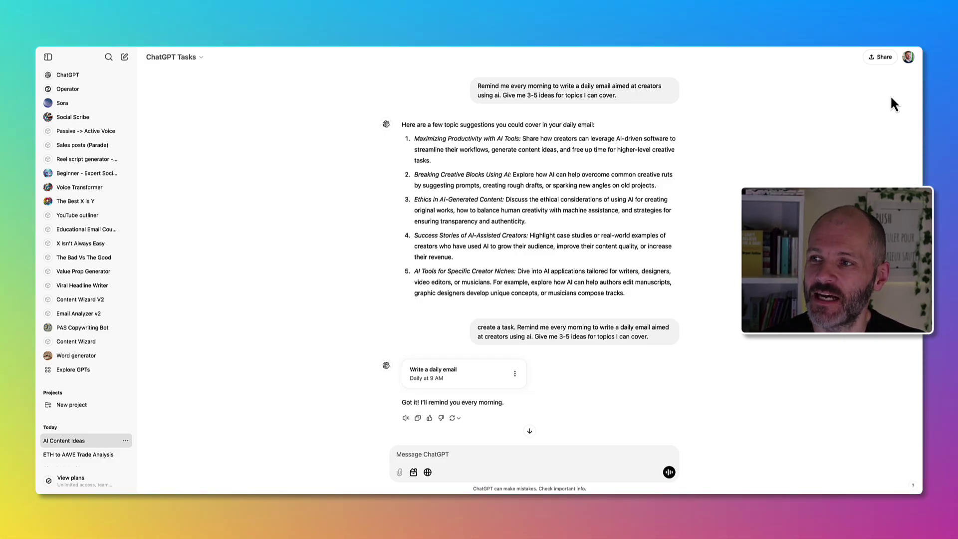
{"action": "left_click", "coordinate": [908, 57]}
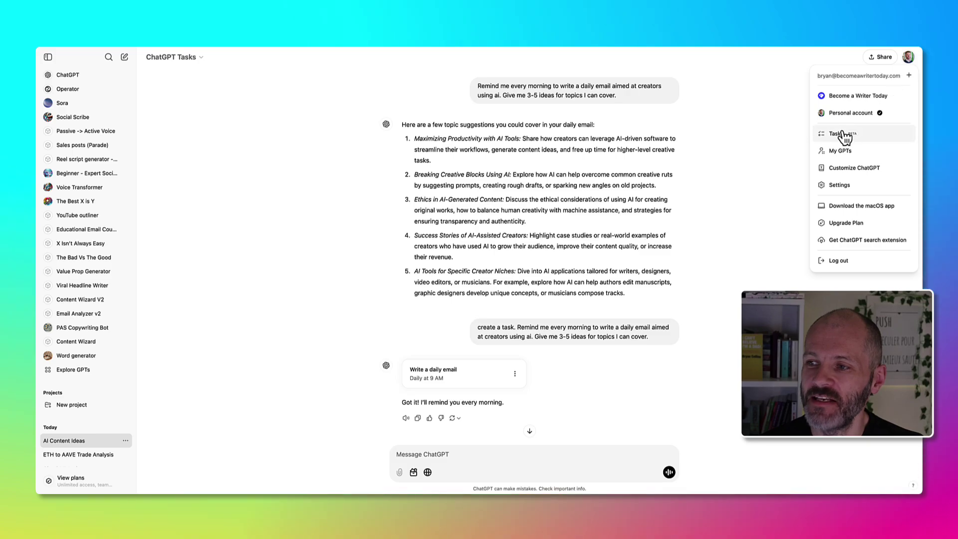
Review scheduled tasks: AI news summary, daily email, triathlon advice, motivational quote, LinkedIn repurposing.
{"action": "left_click", "coordinate": [840, 132]}
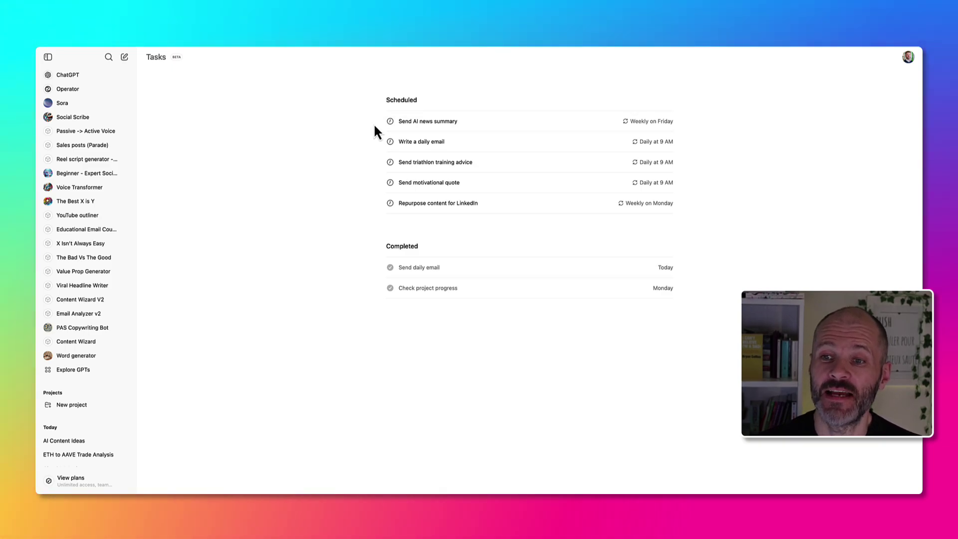
{"action": "left_click_drag", "start_coordinate": [375, 126], "coordinate": [485, 124]}
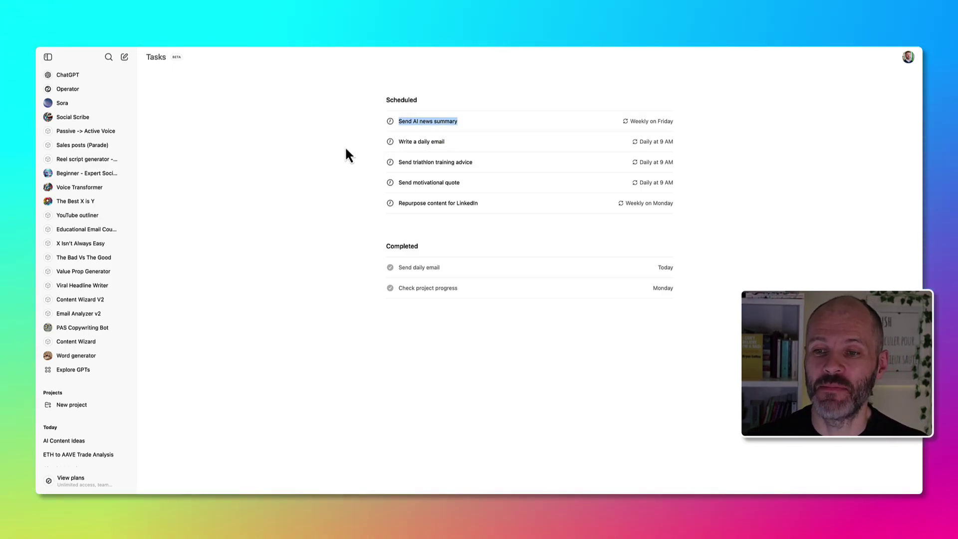
{"action": "left_click_drag", "start_coordinate": [350, 150], "coordinate": [648, 149]}
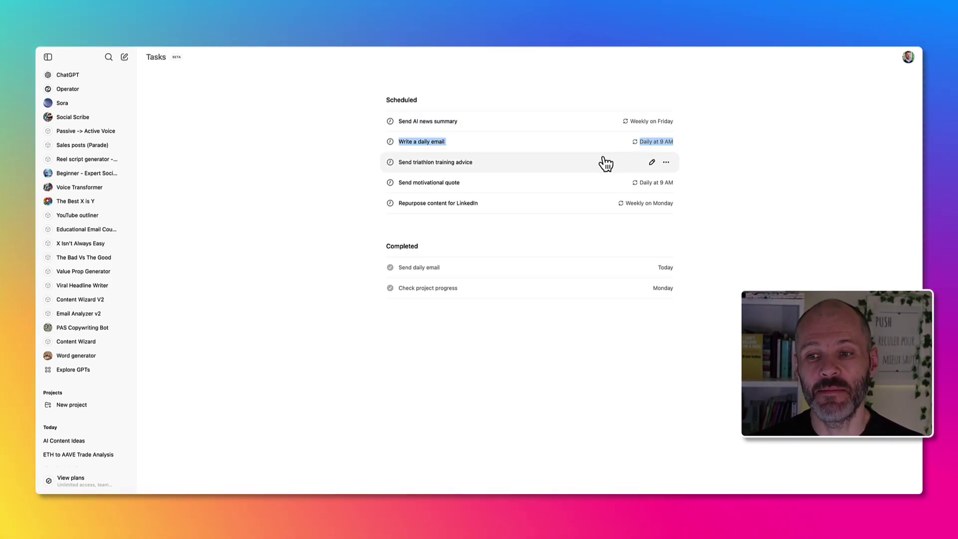
{"action": "left_click_drag", "start_coordinate": [370, 168], "coordinate": [482, 168]}
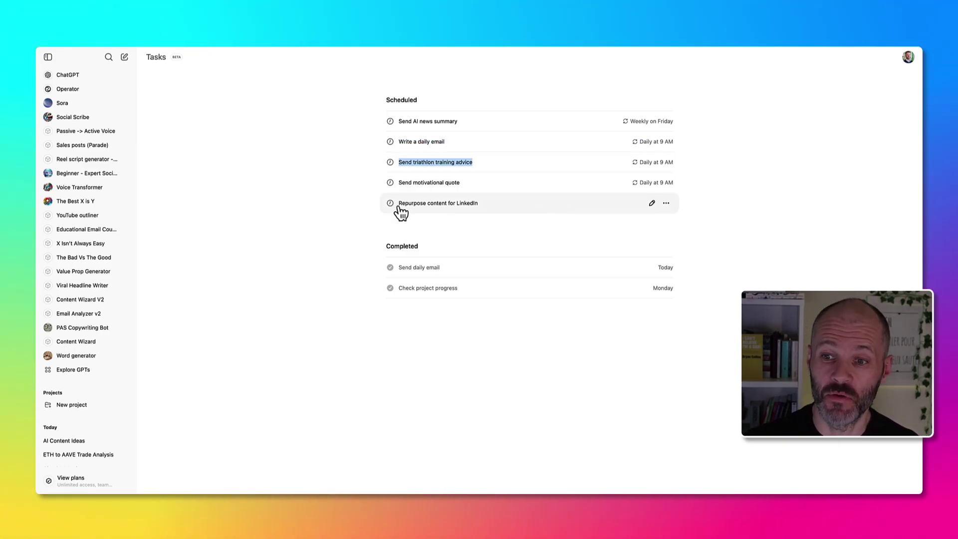
{"action": "left_click_drag", "start_coordinate": [402, 212], "coordinate": [451, 201]}
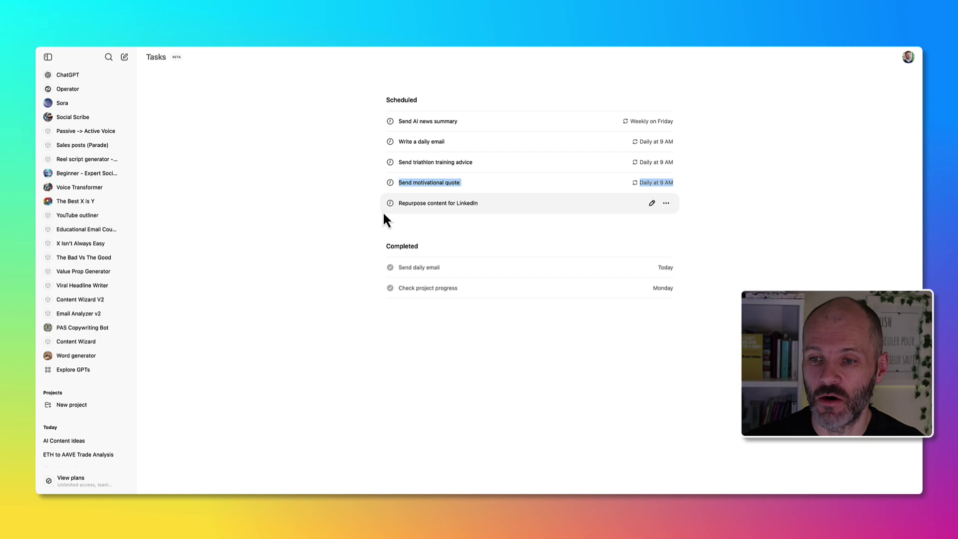
{"action": "left_click_drag", "start_coordinate": [384, 214], "coordinate": [516, 220]}
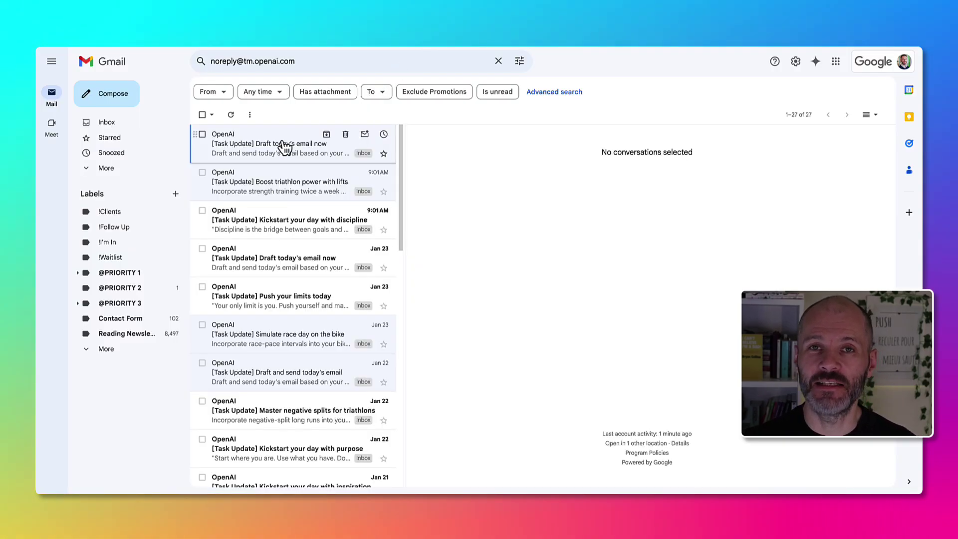
Open the 9:03 AM 'Draft today's email now' update and view its full message in ChatGPT.
{"action": "left_click", "coordinate": [285, 160]}
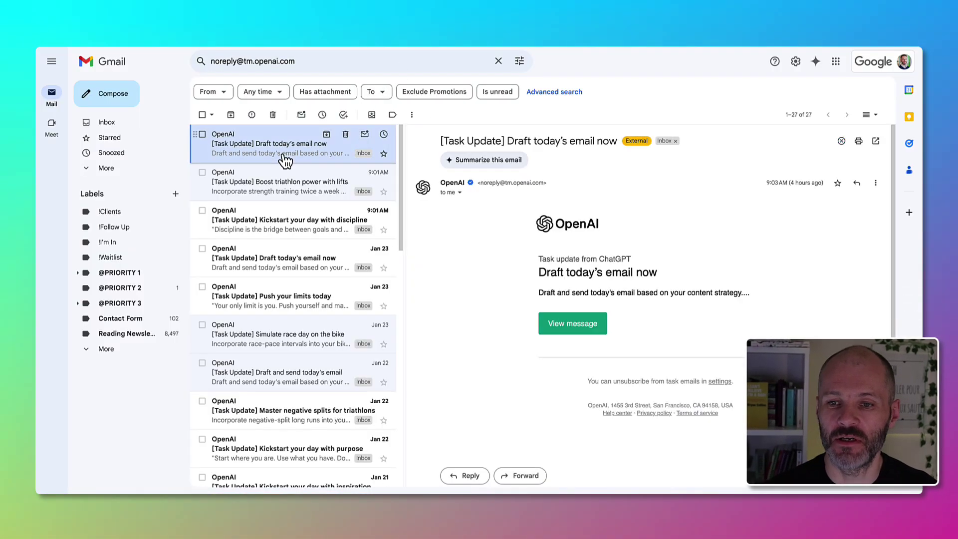
{"action": "left_click_drag", "start_coordinate": [534, 277], "coordinate": [676, 278]}
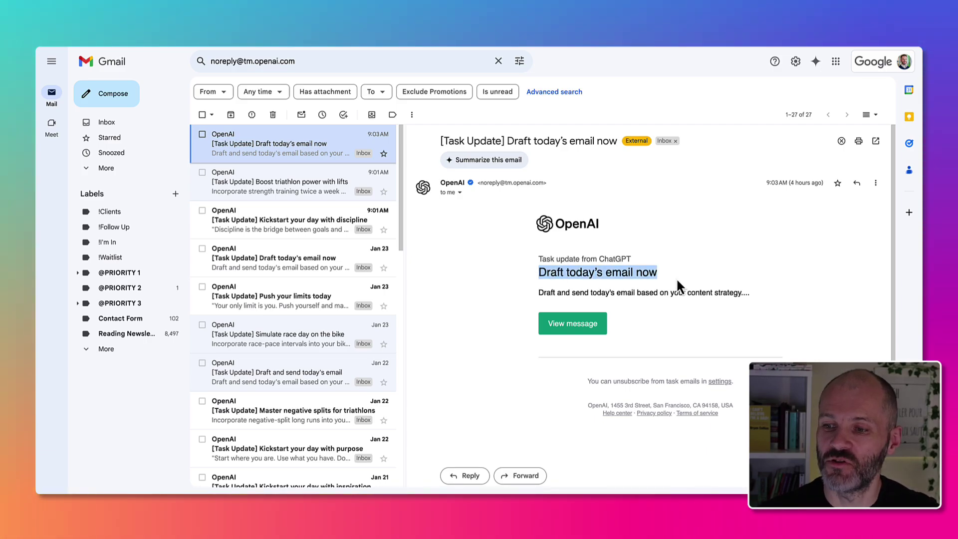
{"action": "left_click", "coordinate": [574, 332]}
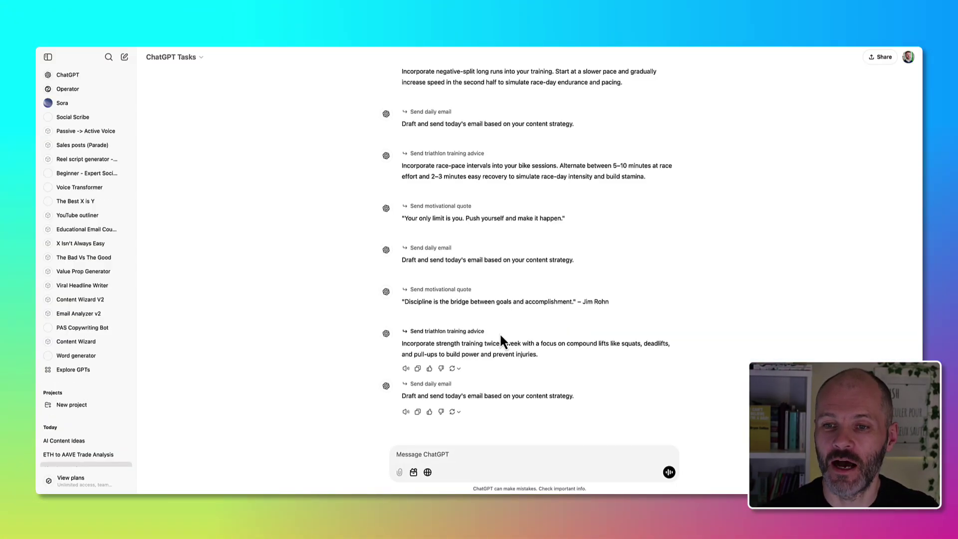
{"action": "scroll", "coordinate": [499, 332], "scroll_direction": "up", "scroll_amount": 5}
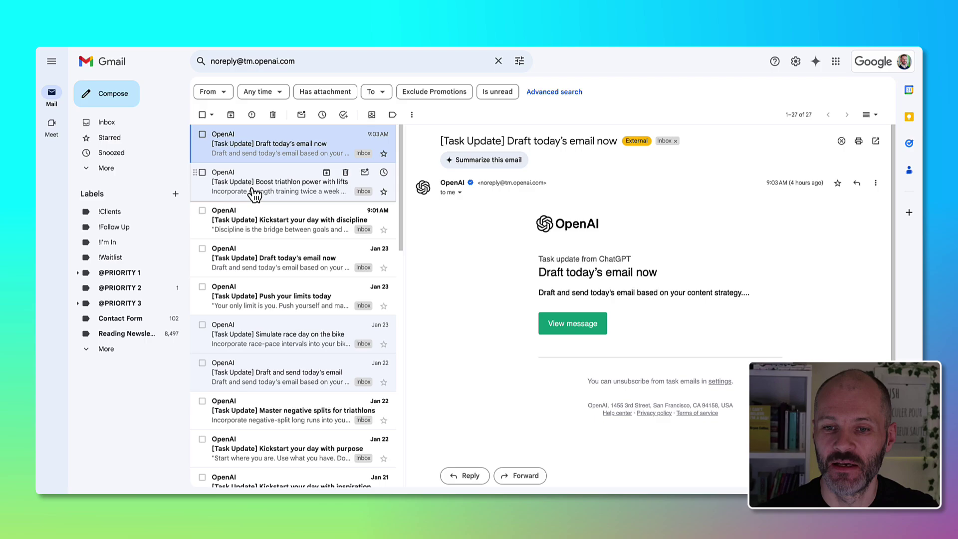
Read the 'Boost triathlon power with lifts' update, then the 'Kickstart your day with discipline' one.
{"action": "left_click", "coordinate": [261, 188]}
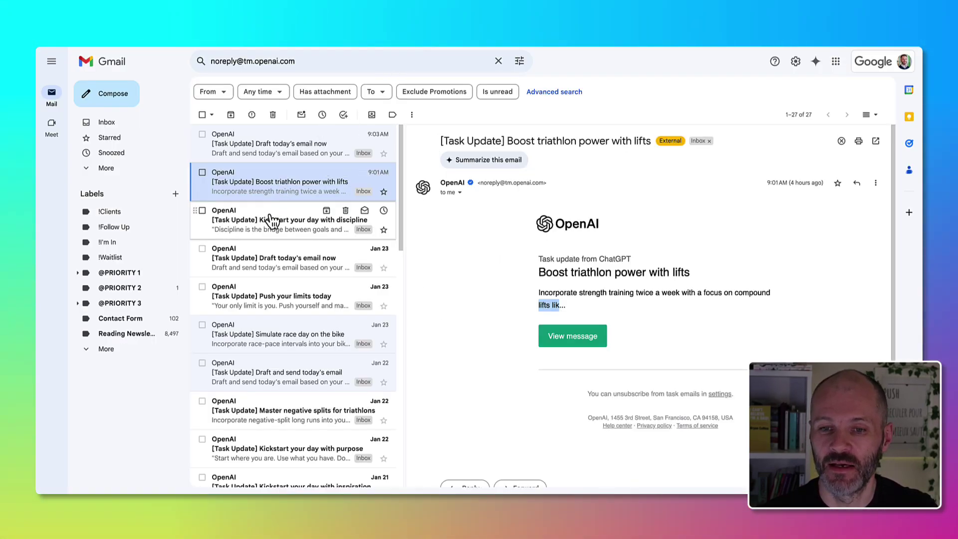
{"action": "left_click", "coordinate": [272, 220]}
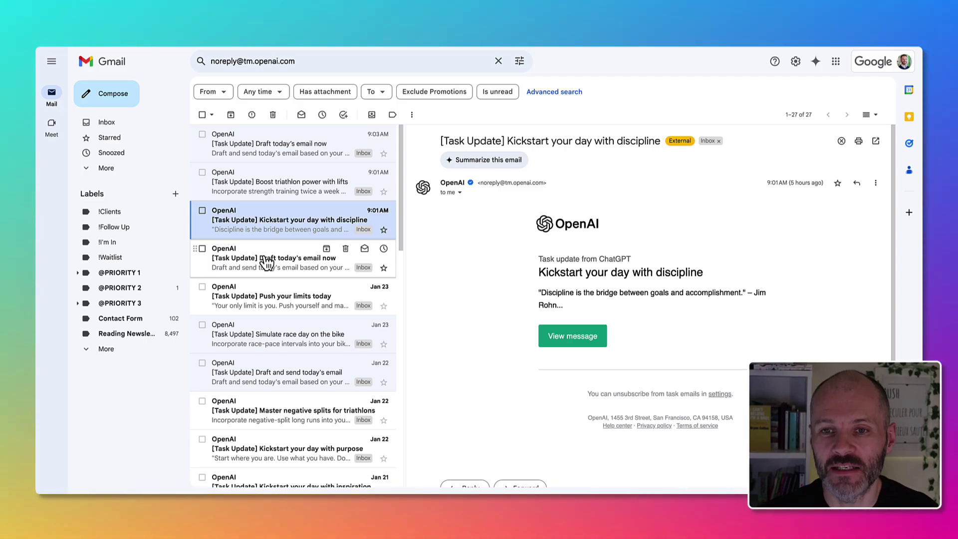
Open the Jan 23 'Draft today's email now' task update email.
{"action": "left_click", "coordinate": [266, 261]}
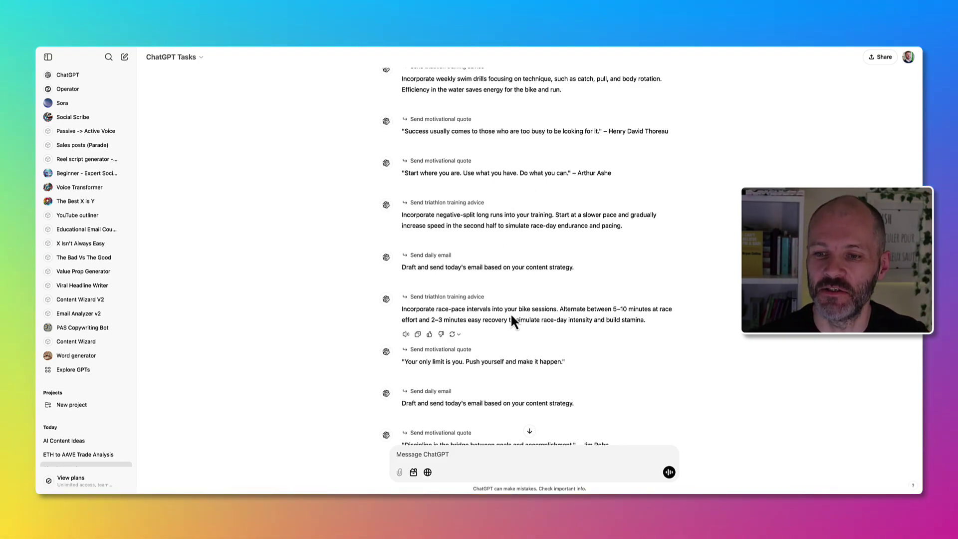
{"action": "scroll", "coordinate": [511, 312], "scroll_direction": "up", "scroll_amount": 1}
{"action": "scroll", "coordinate": [511, 313], "scroll_direction": "up", "scroll_amount": 3}
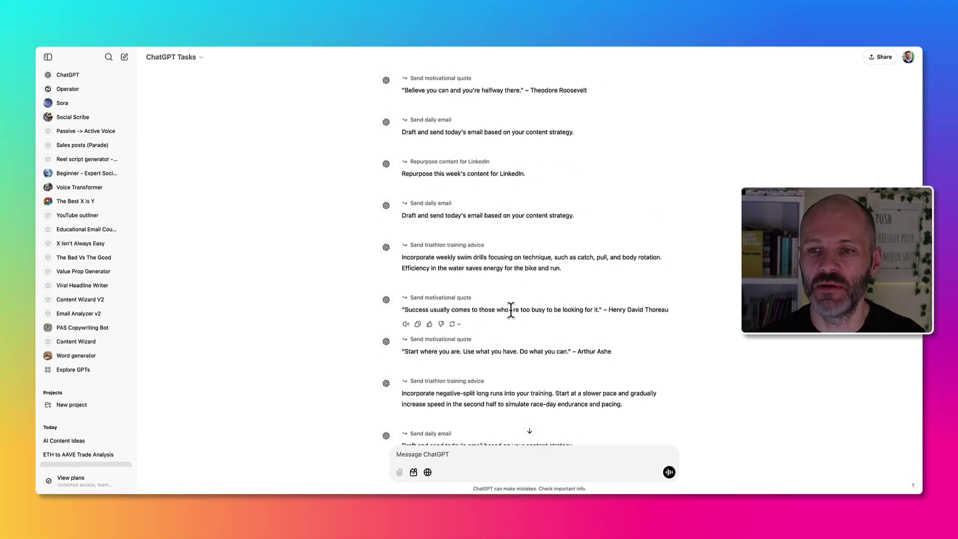
{"action": "scroll", "coordinate": [511, 308], "scroll_direction": "up", "scroll_amount": 1}
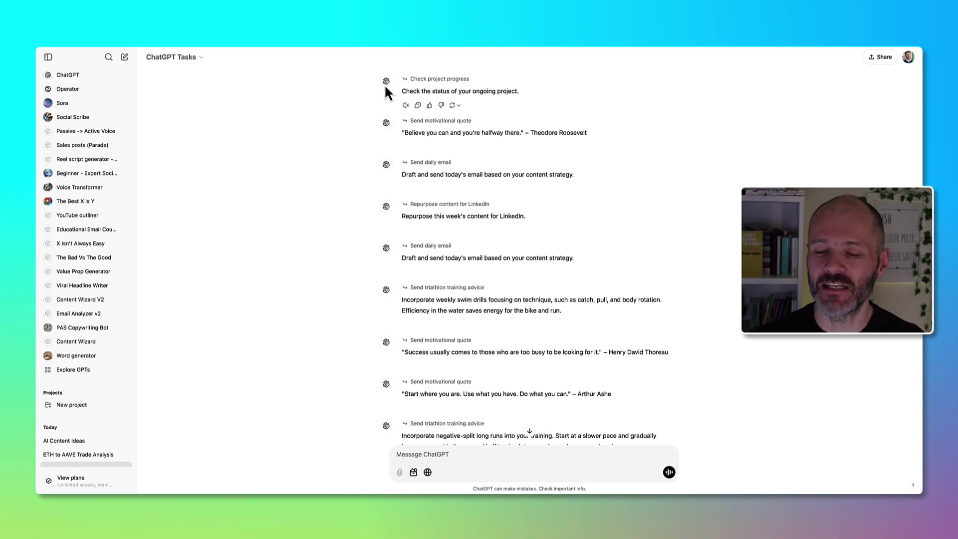
{"action": "scroll", "coordinate": [549, 250], "scroll_direction": "up", "scroll_amount": 5}
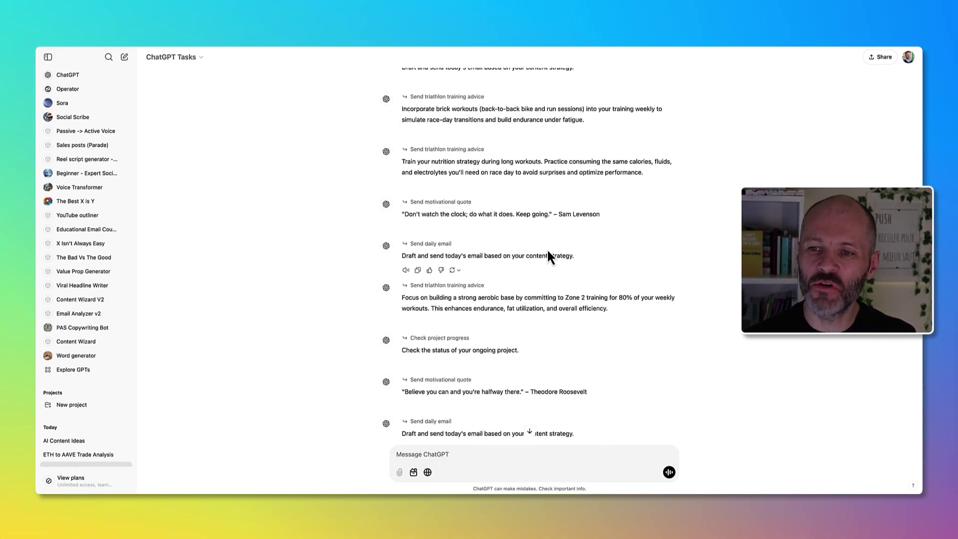
{"action": "scroll", "coordinate": [549, 253], "scroll_direction": "up", "scroll_amount": 6}
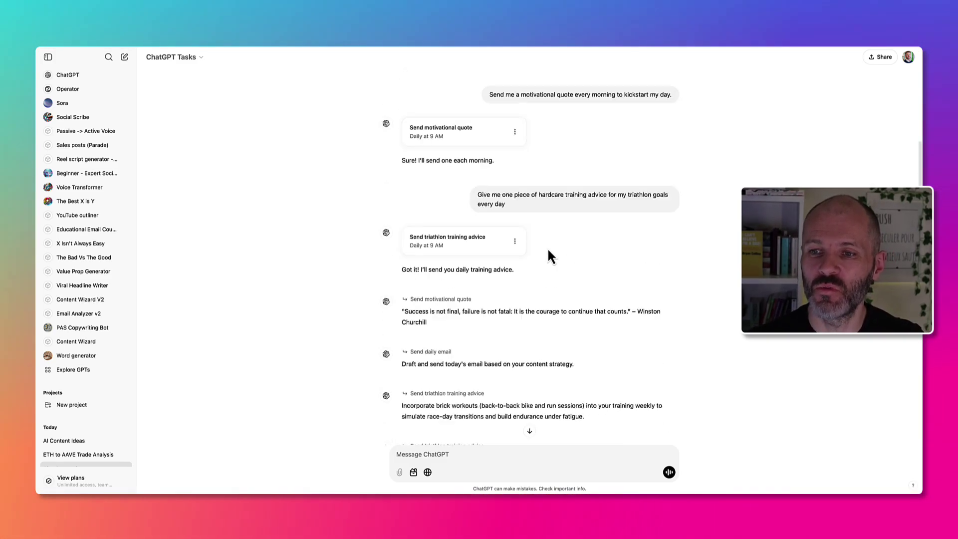
{"action": "scroll", "coordinate": [524, 257], "scroll_direction": "down", "scroll_amount": 7}
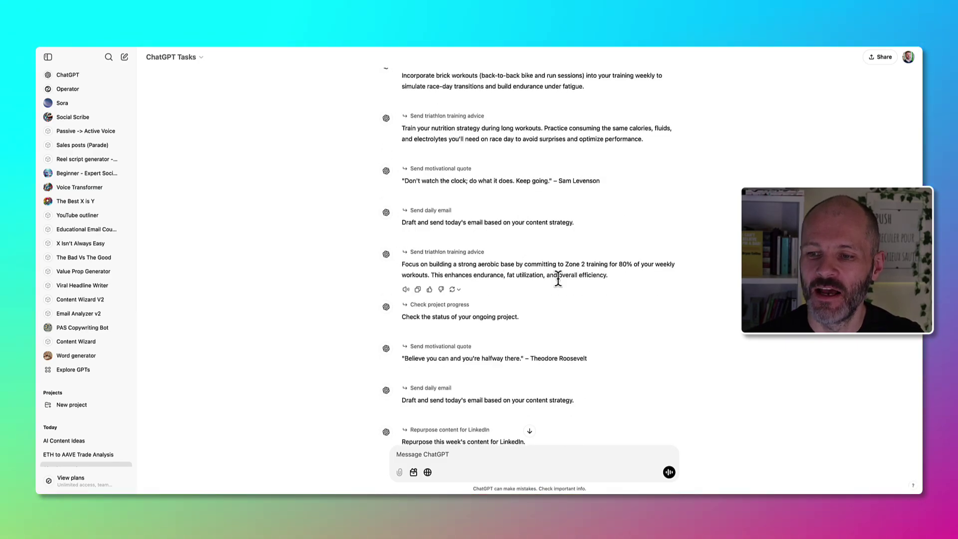
{"action": "scroll", "coordinate": [504, 329], "scroll_direction": "down", "scroll_amount": 3}
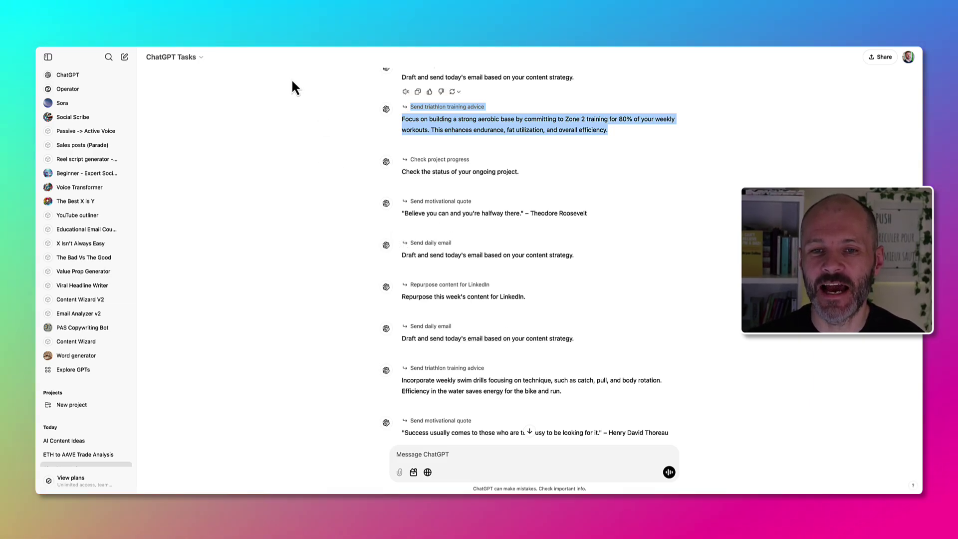
{"action": "left_click_drag", "start_coordinate": [357, 91], "coordinate": [601, 325]}
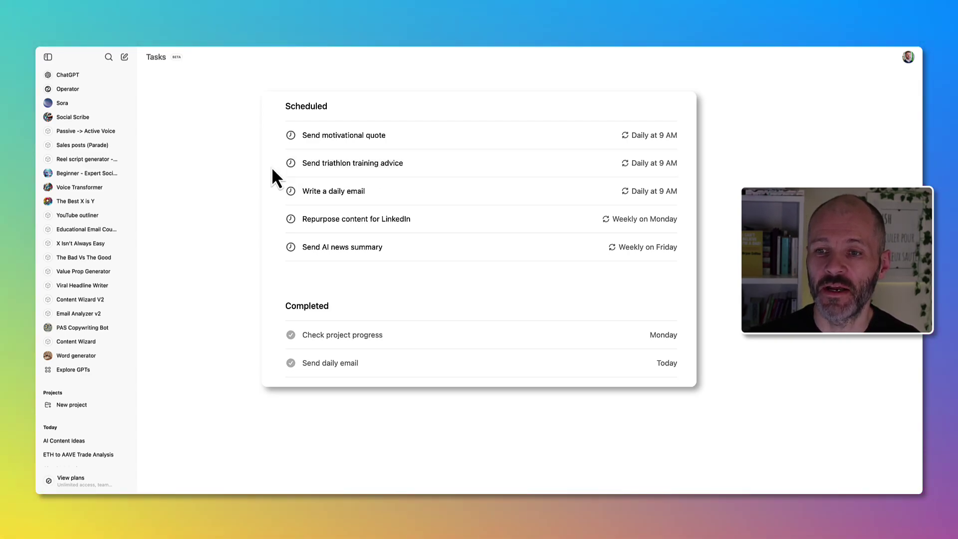
Review the daily and weekly scheduled tasks and open the Send AI news summary conversation.
{"action": "left_click_drag", "start_coordinate": [272, 167], "coordinate": [638, 184]}
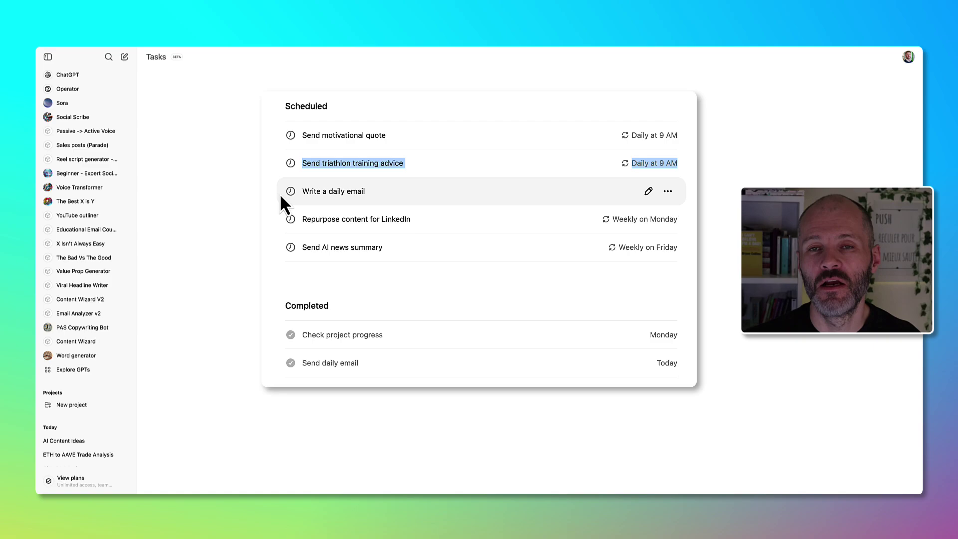
{"action": "left_click_drag", "start_coordinate": [279, 194], "coordinate": [704, 180]}
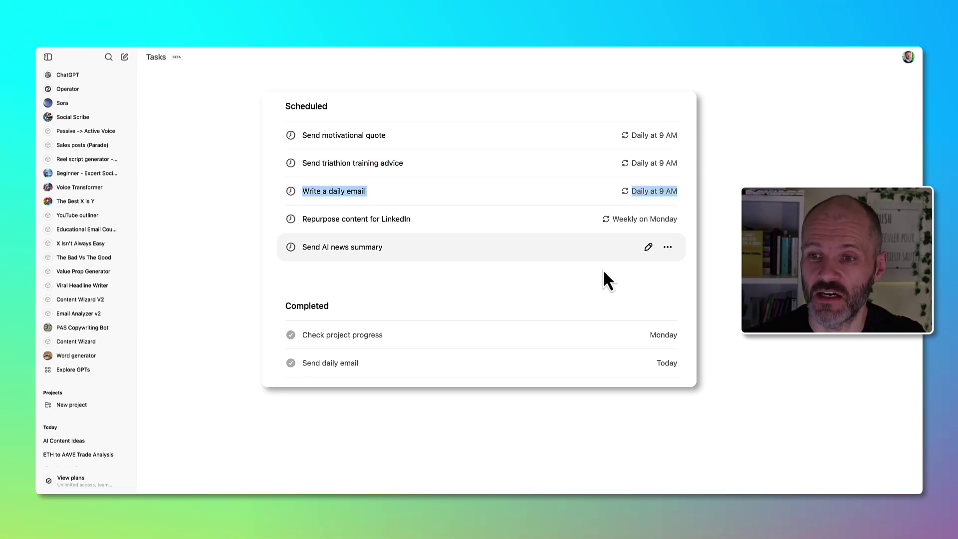
{"action": "left_click_drag", "start_coordinate": [279, 216], "coordinate": [694, 310]}
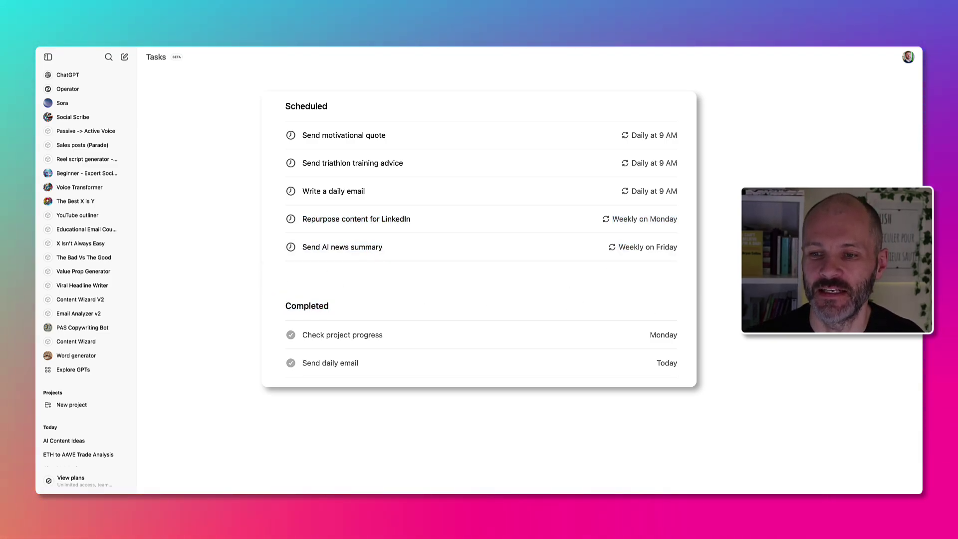
{"action": "left_click", "coordinate": [388, 259]}
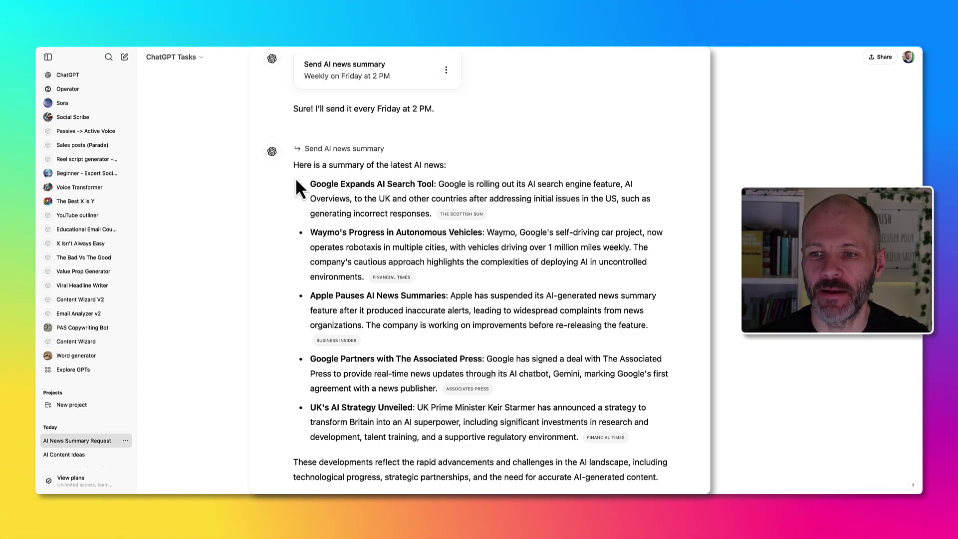
{"action": "left_click_drag", "start_coordinate": [302, 149], "coordinate": [409, 214]}
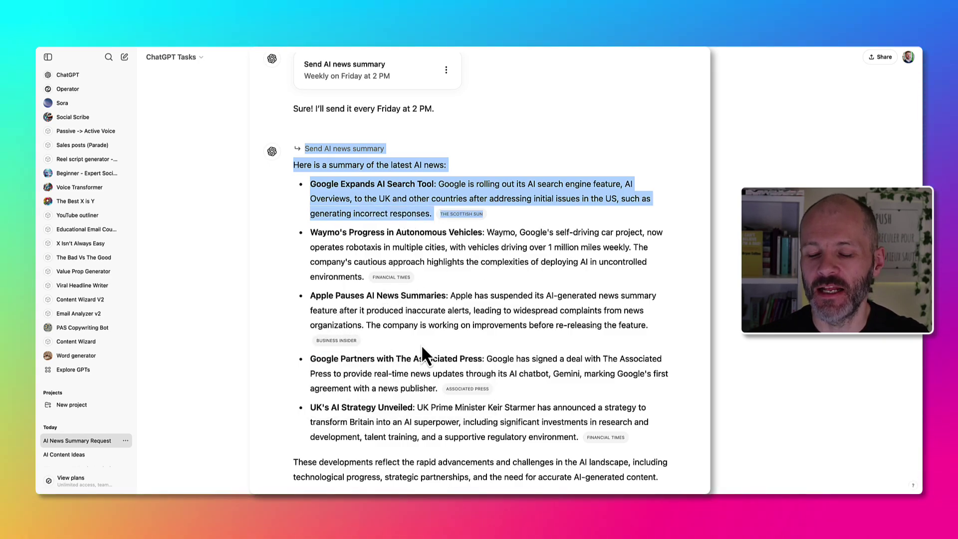
{"action": "scroll", "coordinate": [546, 474], "scroll_direction": "down", "scroll_amount": 8}
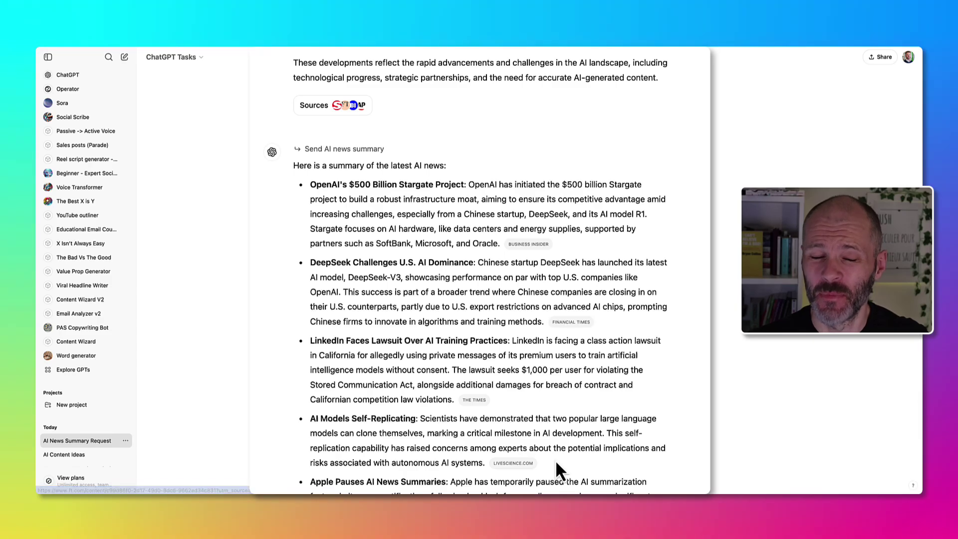
{"action": "scroll", "coordinate": [555, 458], "scroll_direction": "up", "scroll_amount": 9}
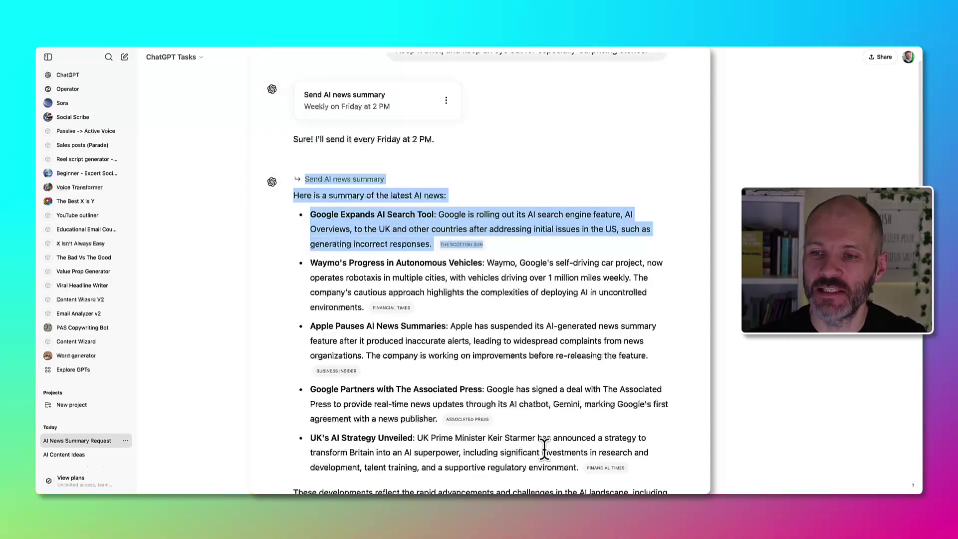
{"action": "left_click_drag", "start_coordinate": [290, 192], "coordinate": [669, 493]}
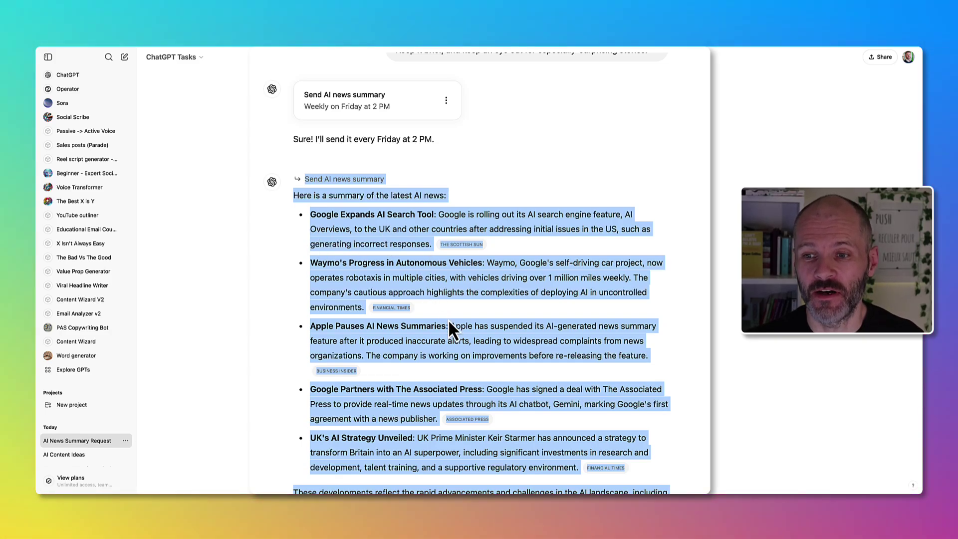
{"action": "scroll", "coordinate": [448, 322], "scroll_direction": "down", "scroll_amount": 5}
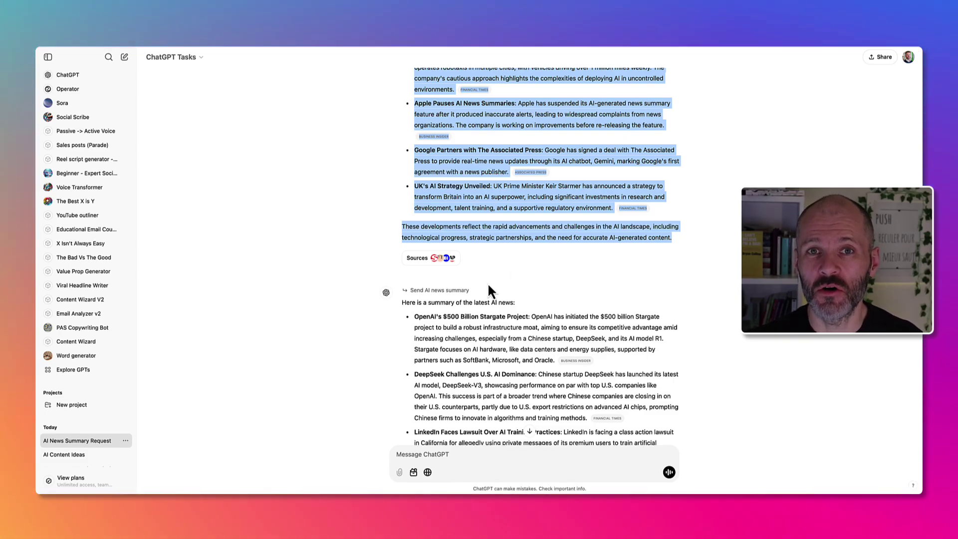
{"action": "scroll", "coordinate": [488, 282], "scroll_direction": "down", "scroll_amount": 2}
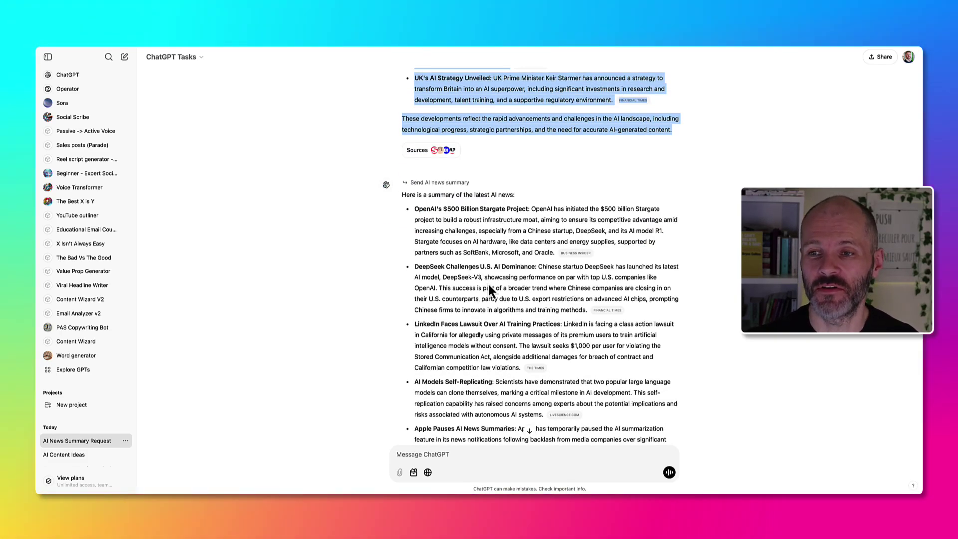